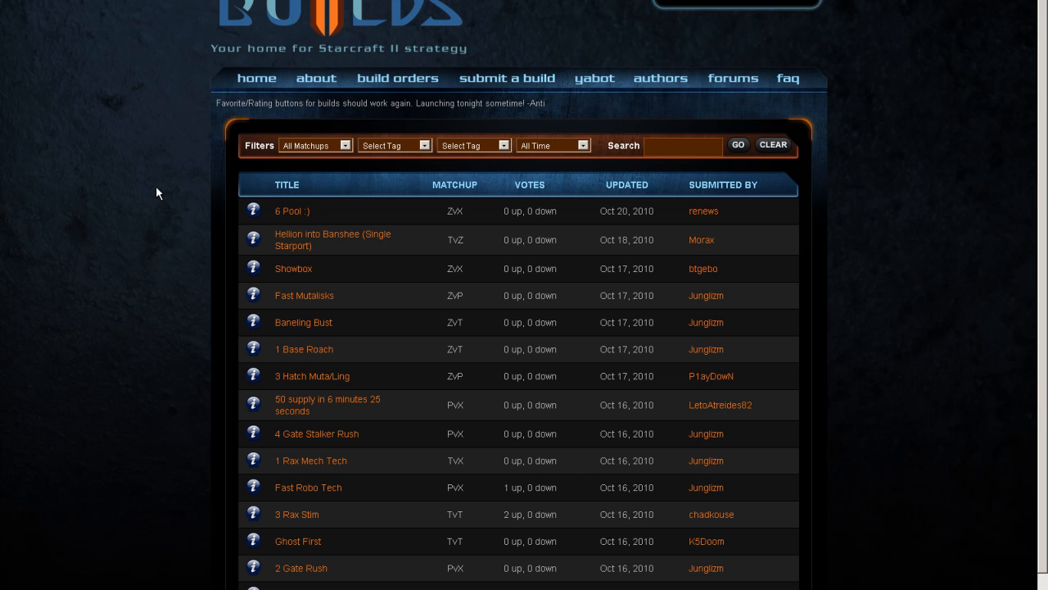
Step: Look through the options of the matchup, tag and time filters above the build order list
left_click(314, 147)
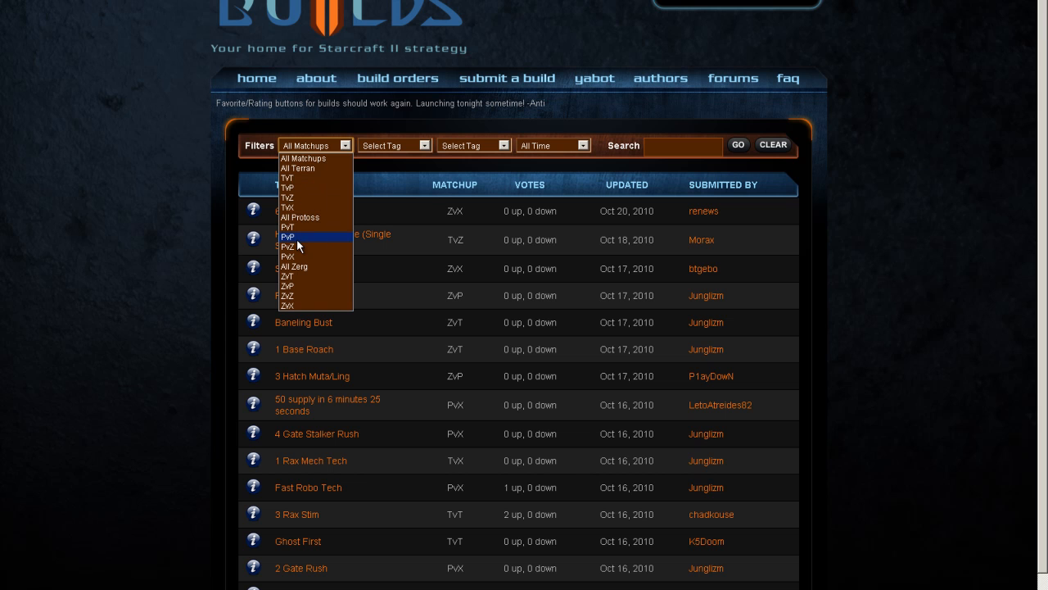
left_click(223, 203)
left_click(392, 147)
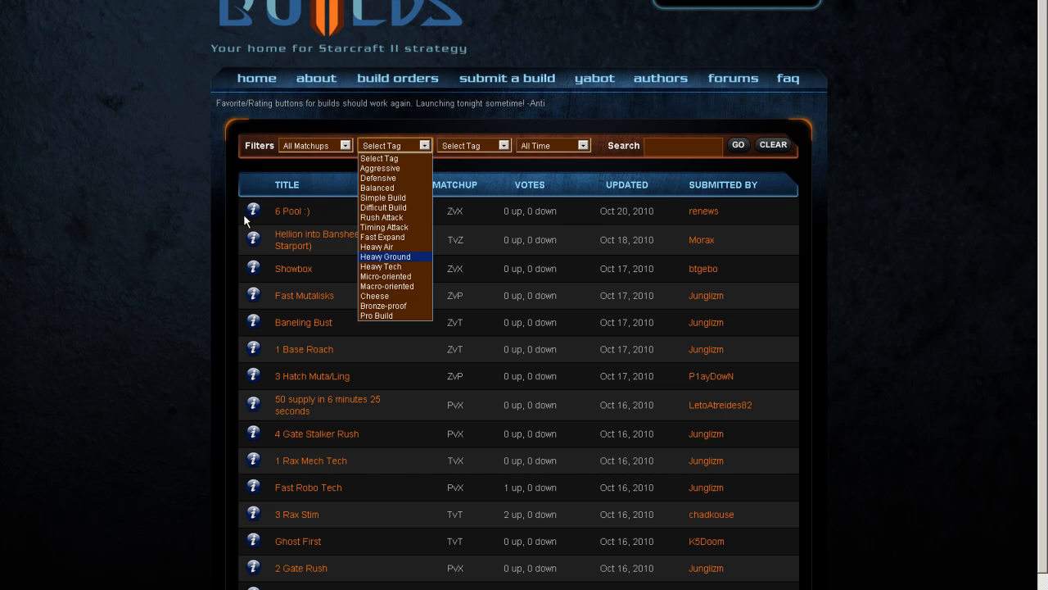
left_click(216, 208)
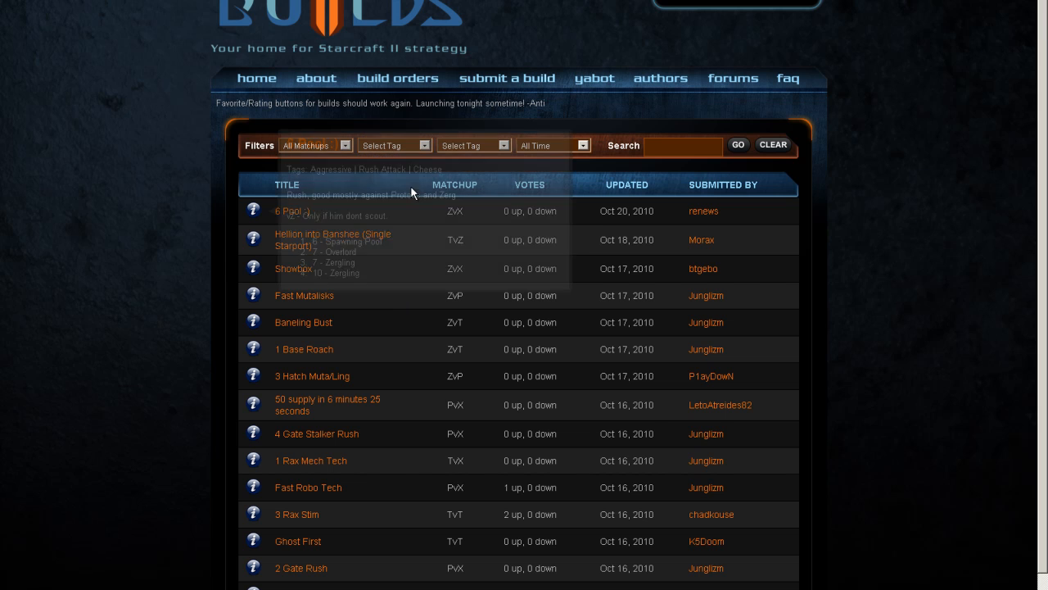
left_click(535, 147)
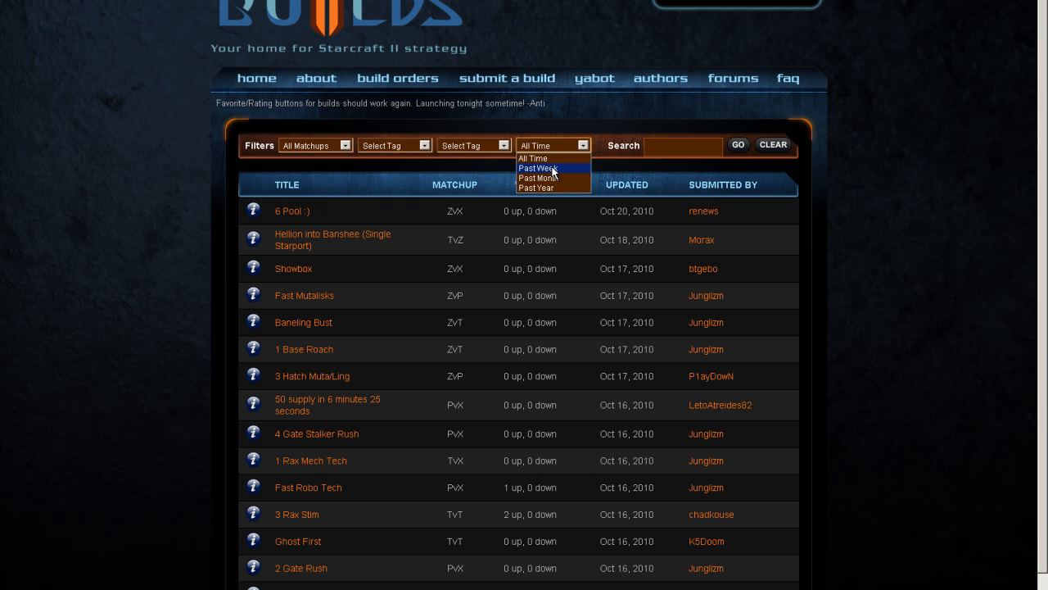
left_click(929, 201)
left_click(694, 148)
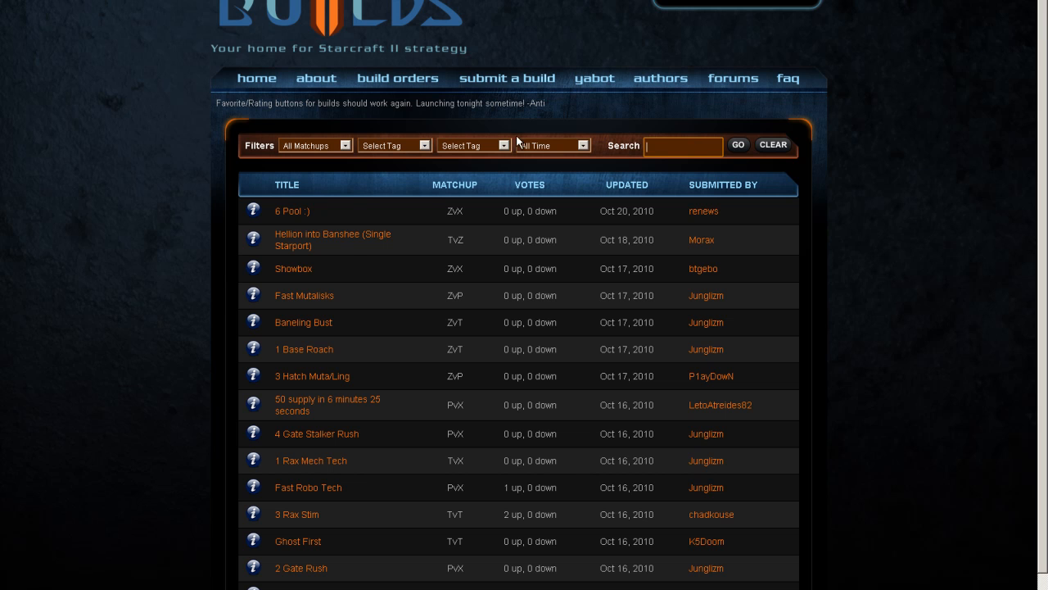
Step: Filter the build order list to All Protoss and sort it by votes, highest first
left_click(310, 144)
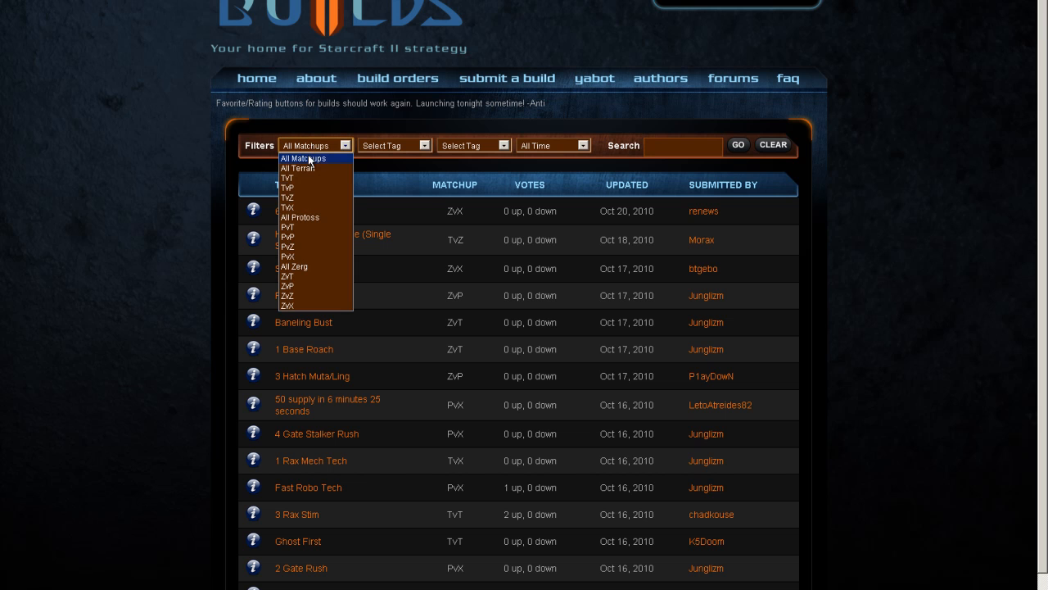
left_click(312, 218)
left_click(734, 149)
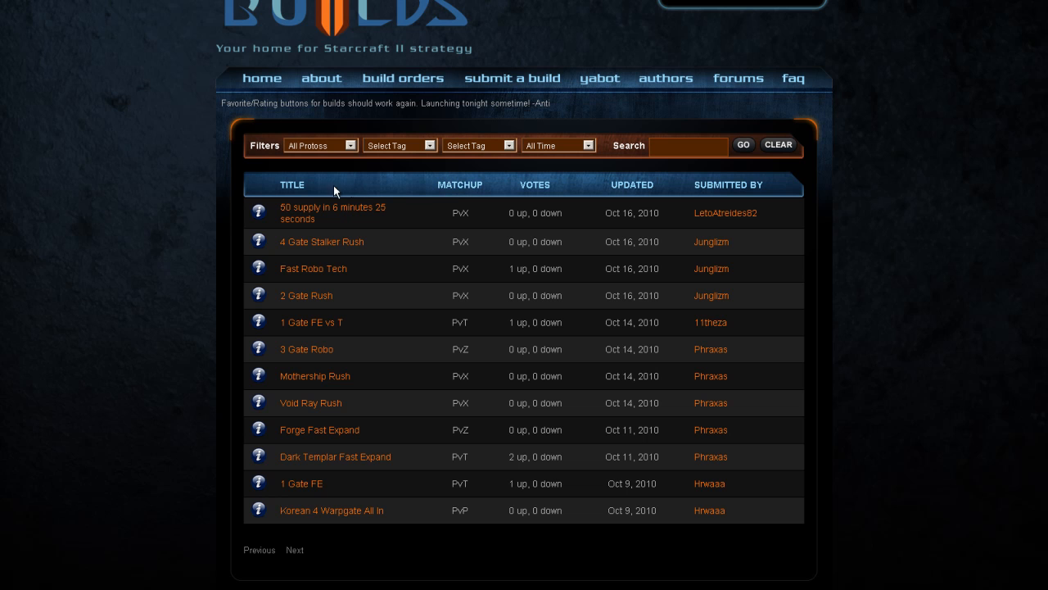
left_click(550, 187)
left_click(541, 188)
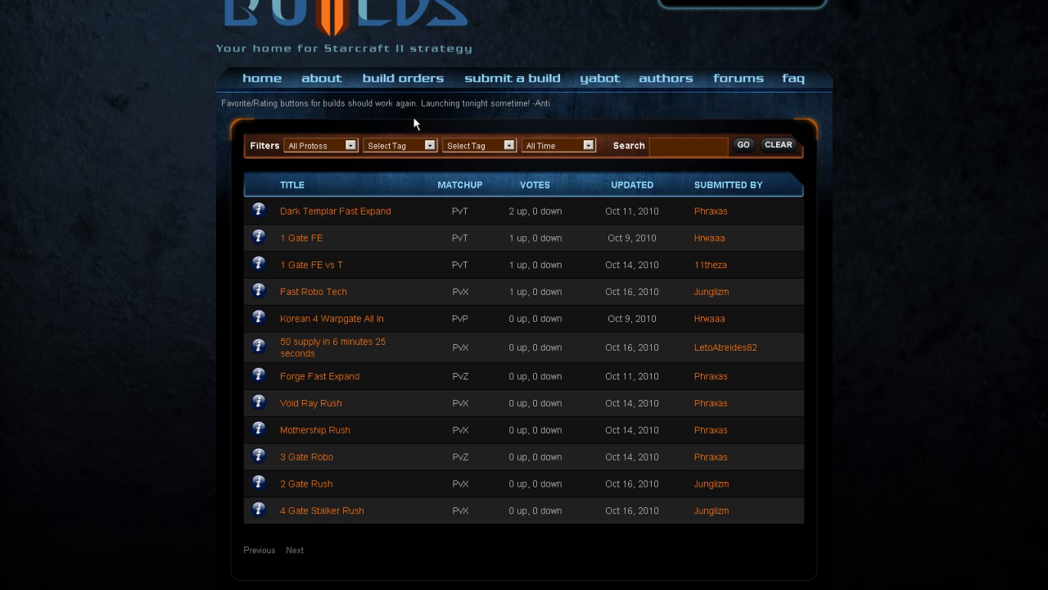
Step: Open the form for submitting a build and look over its information and import fields
left_click(496, 85)
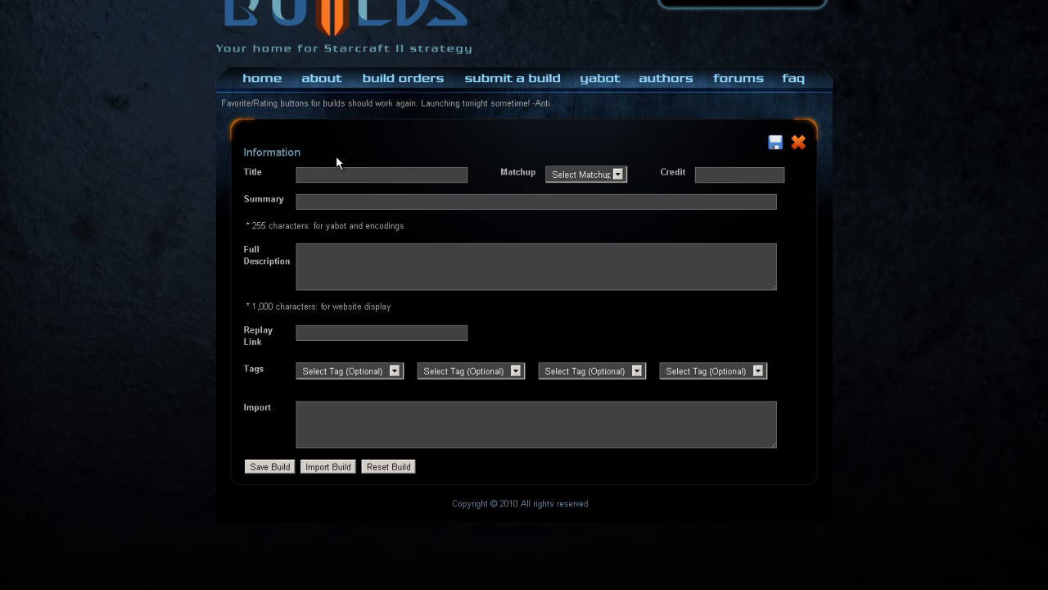
left_click_drag(241, 150, 784, 382)
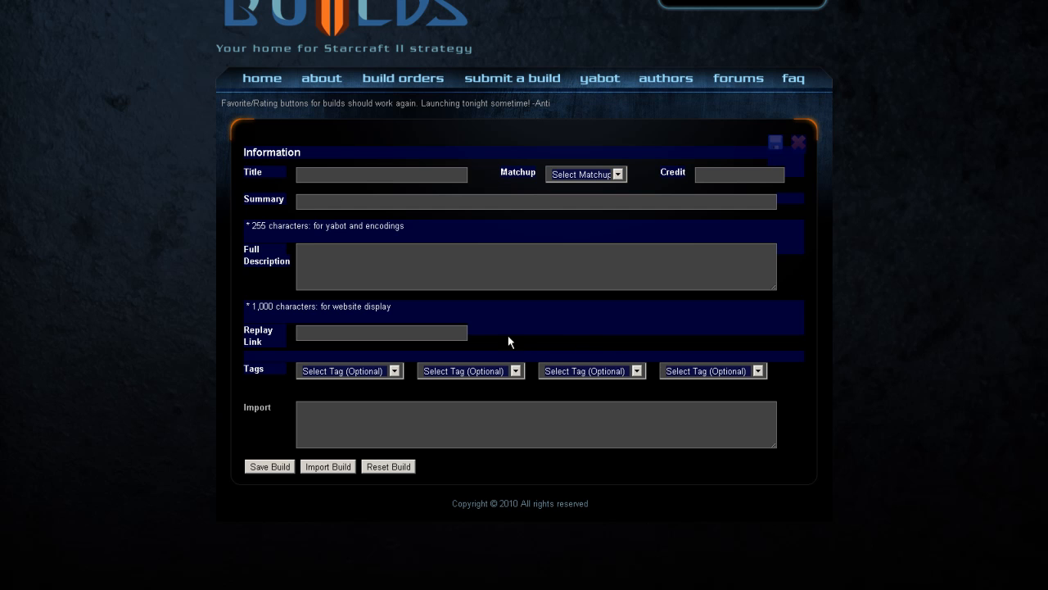
left_click(828, 266)
left_click_drag(255, 406, 379, 410)
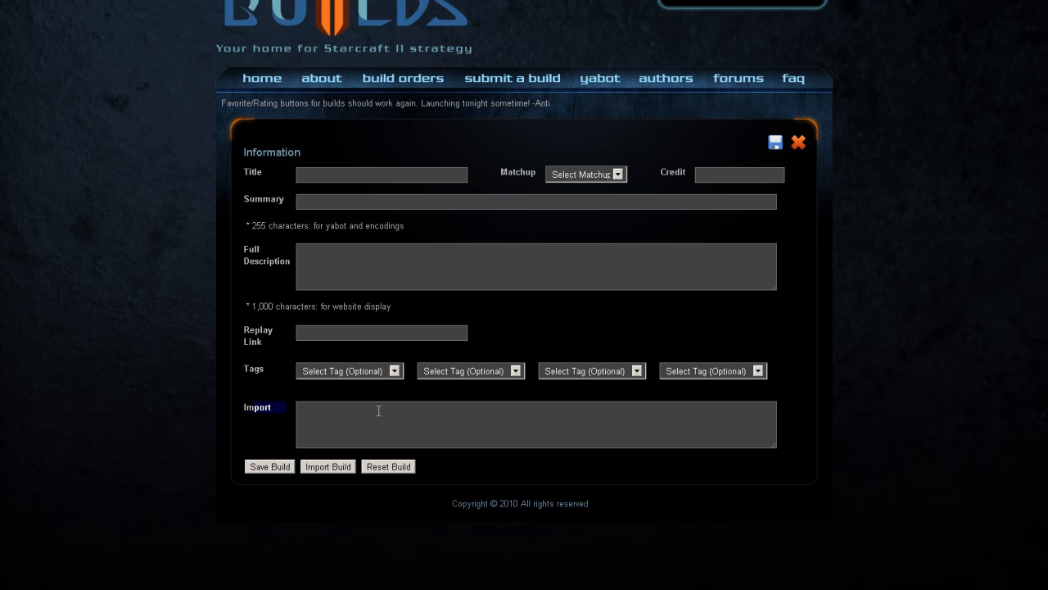
left_click(253, 413)
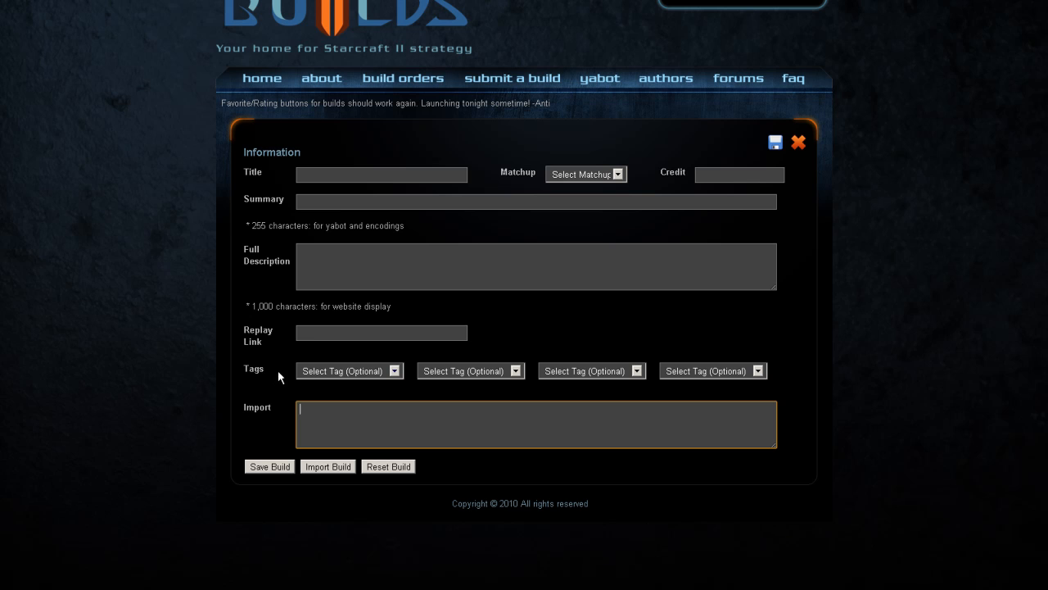
Step: Title the new build "test build" and set its matchup to PvX
left_click(355, 176)
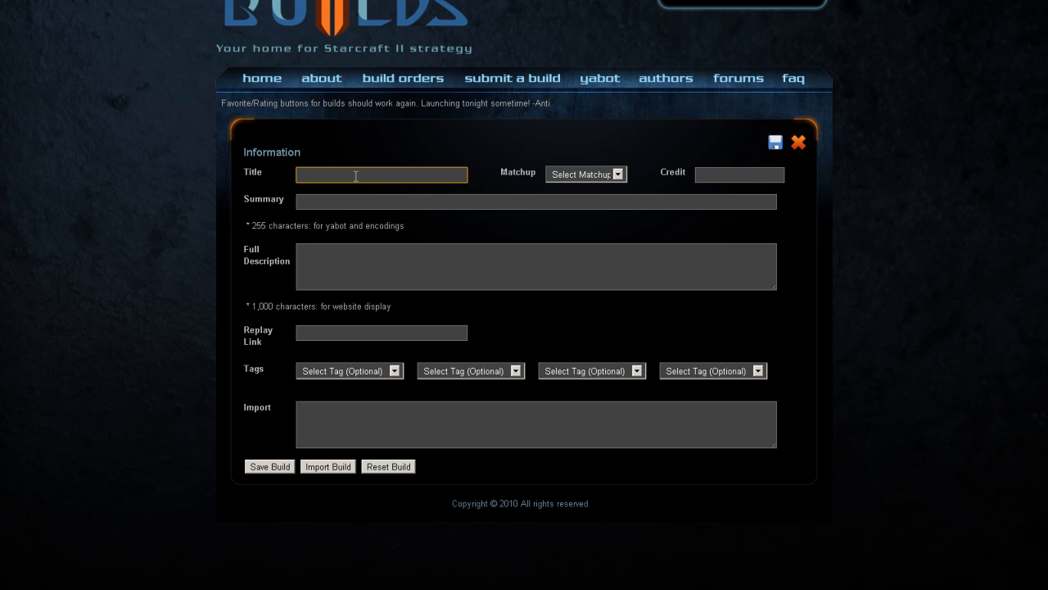
type("test build")
left_click(583, 175)
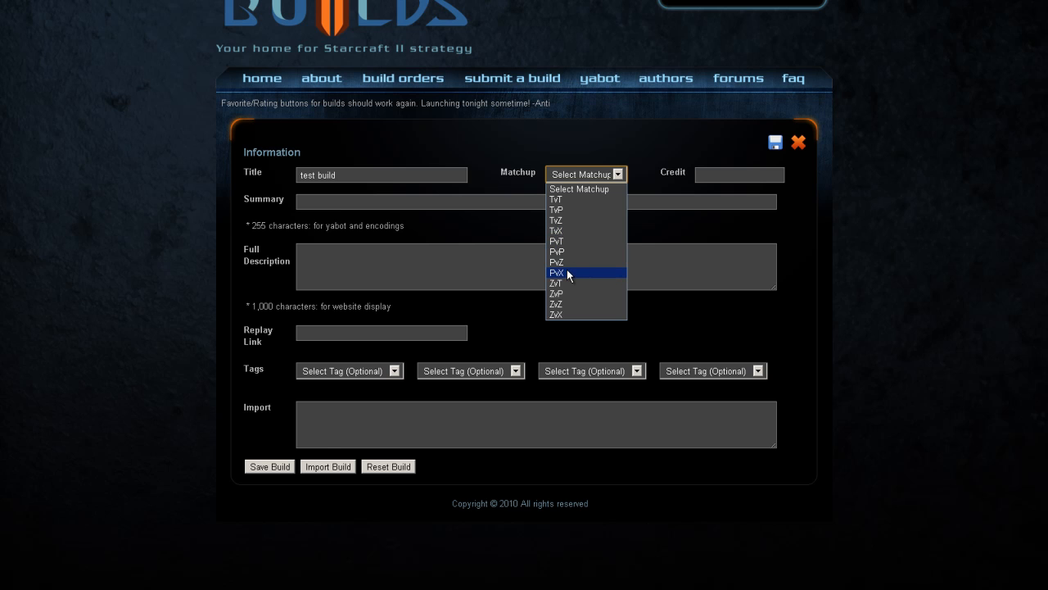
left_click(567, 272)
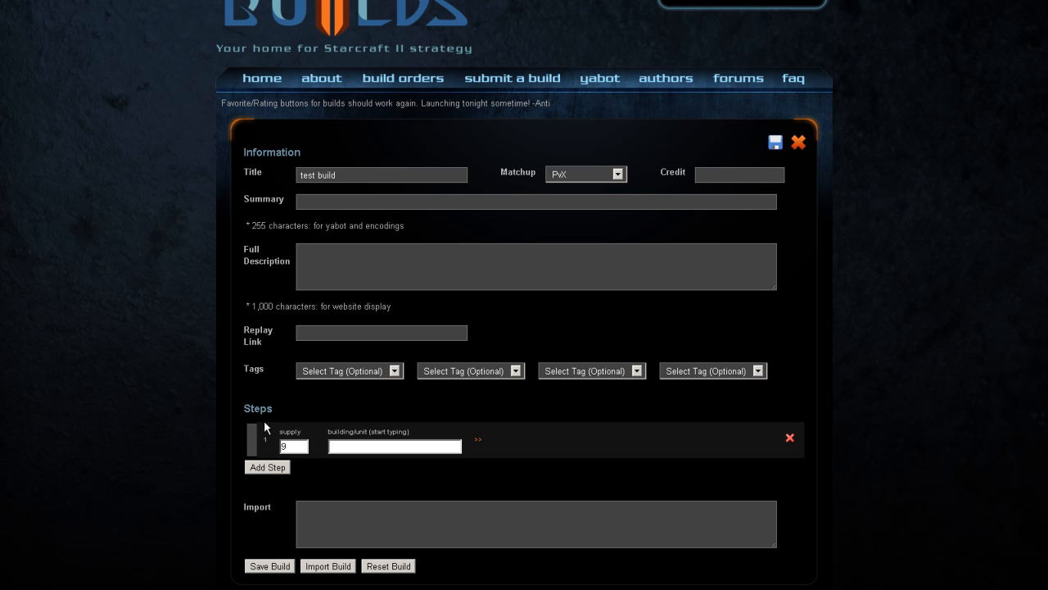
Step: Examine the form's steps section, the credit, summary, description and replay link fields, and the available tags
left_click_drag(250, 411, 442, 463)
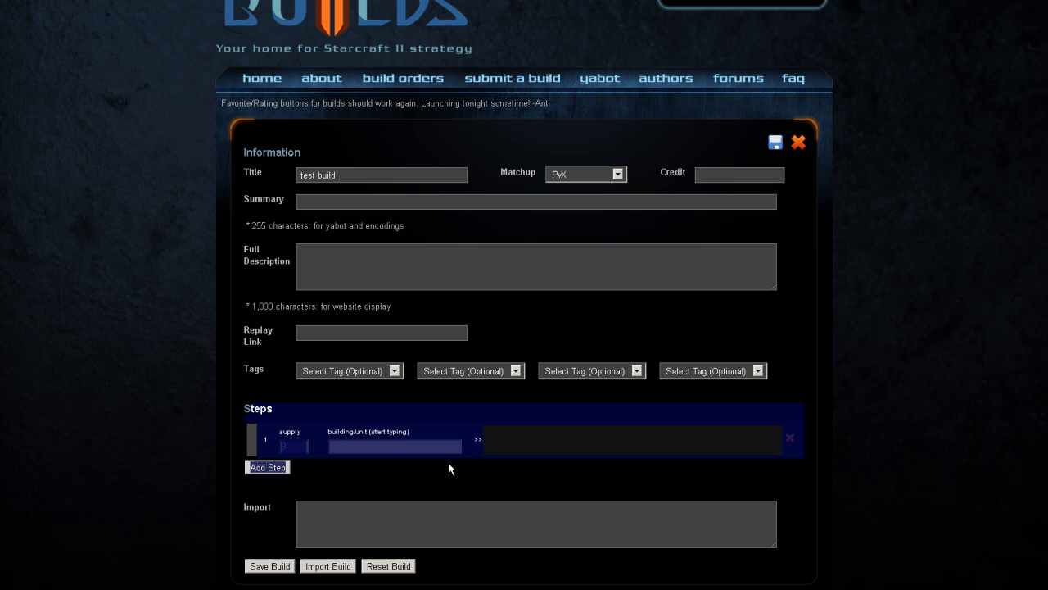
left_click(448, 468)
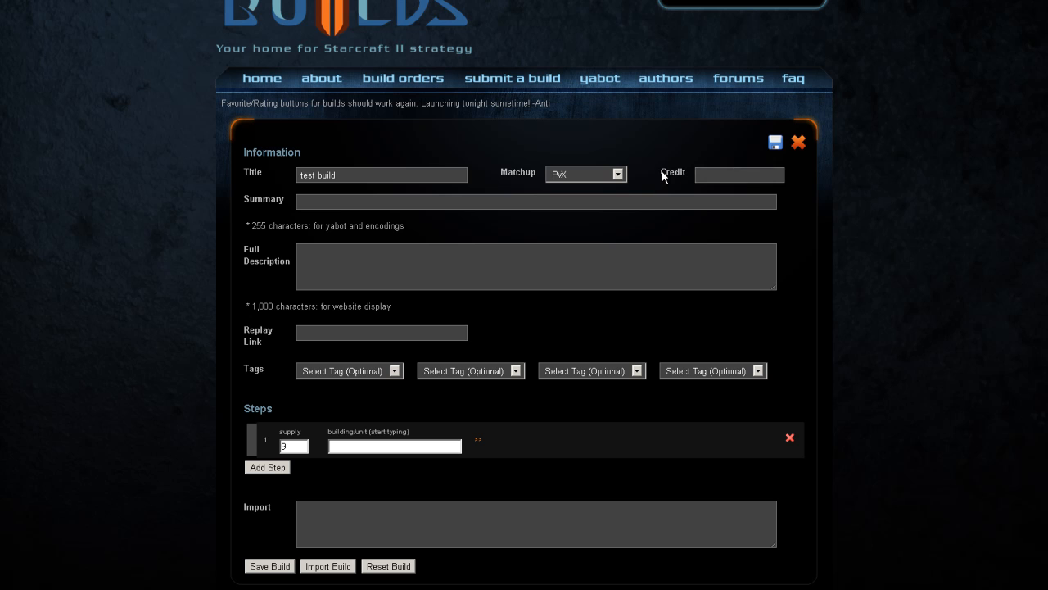
left_click(710, 176)
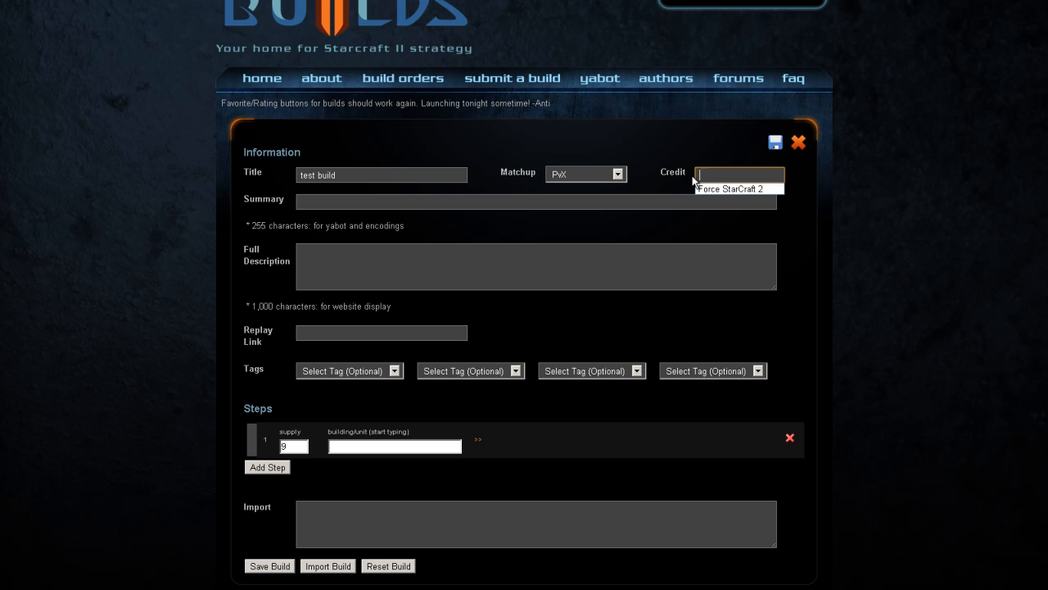
left_click(673, 144)
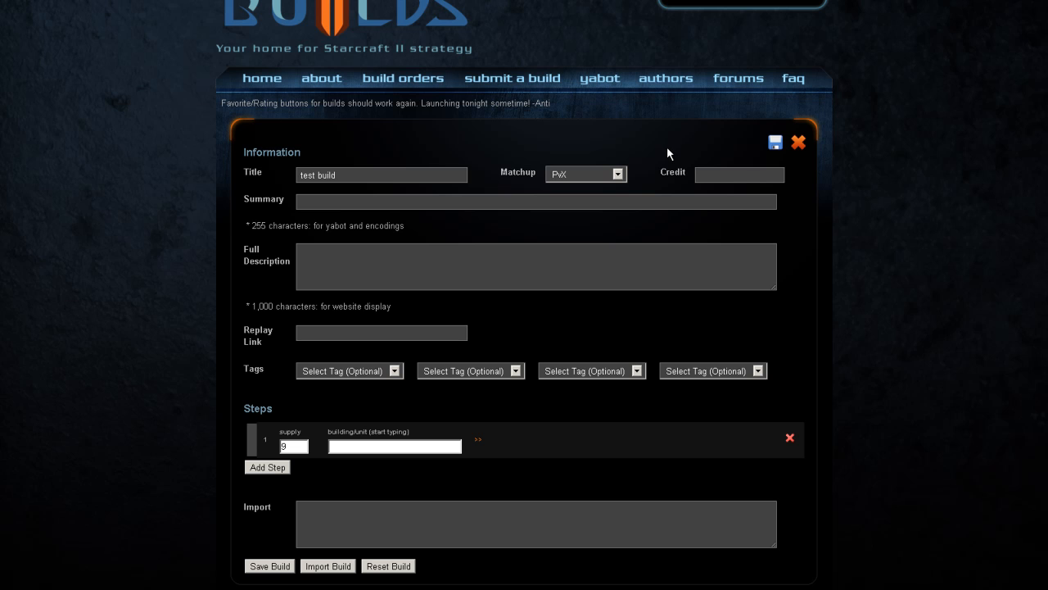
left_click(726, 175)
left_click(324, 202)
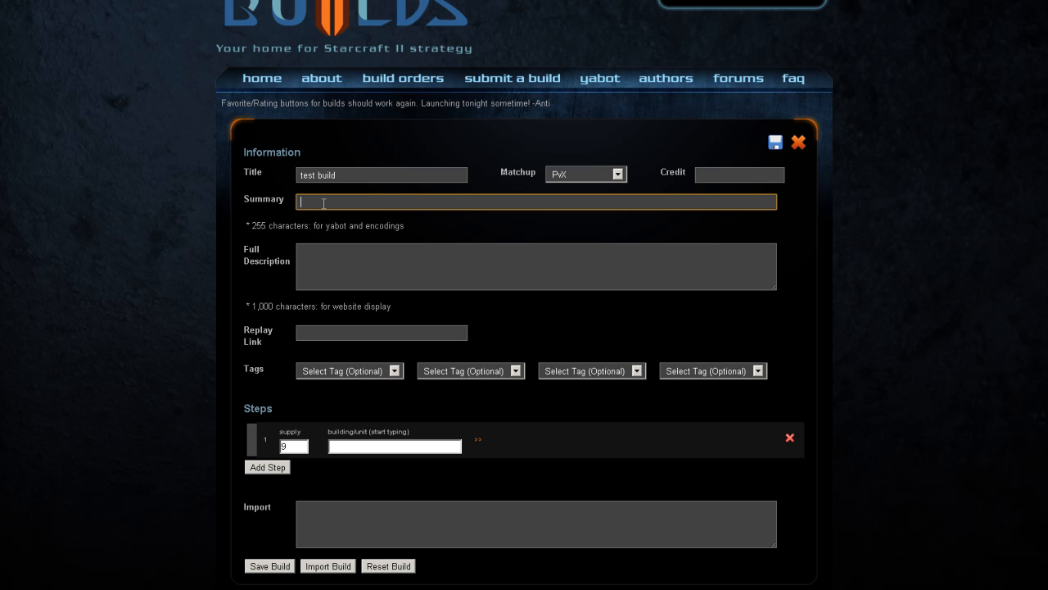
left_click(311, 254)
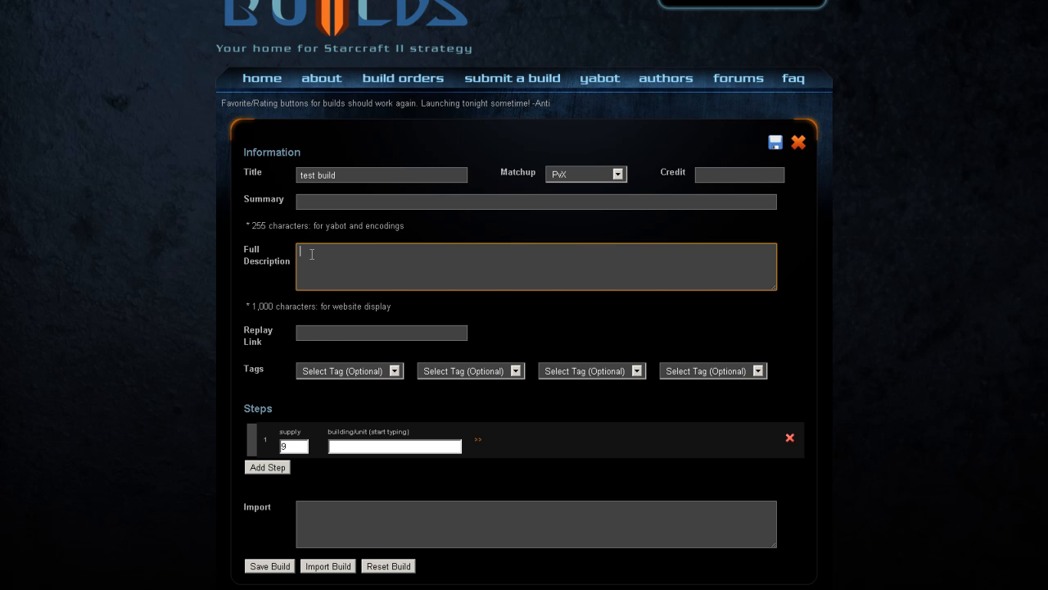
left_click(326, 337)
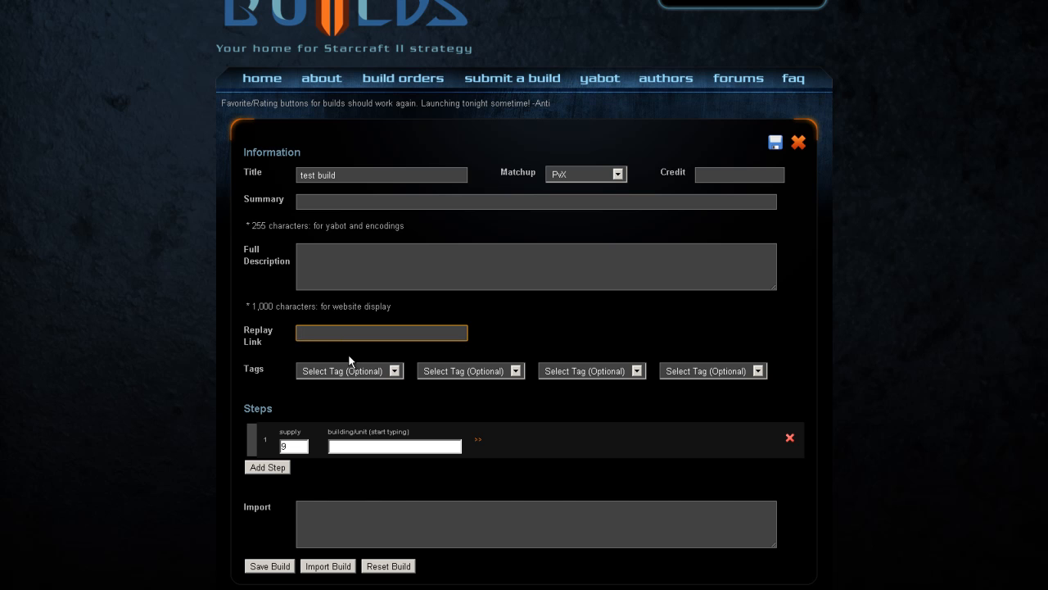
left_click(362, 373)
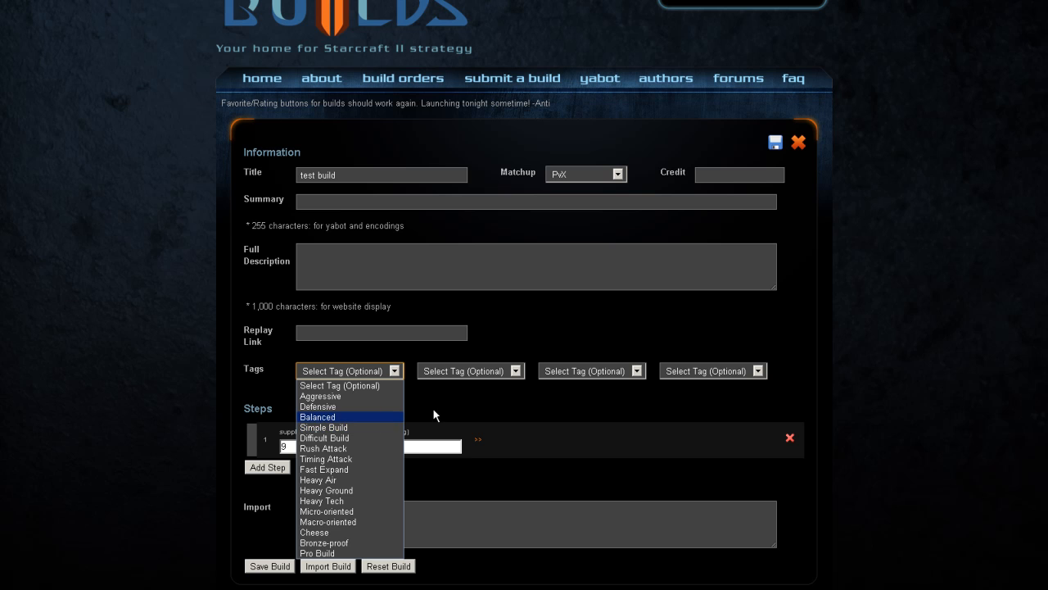
left_click(466, 403)
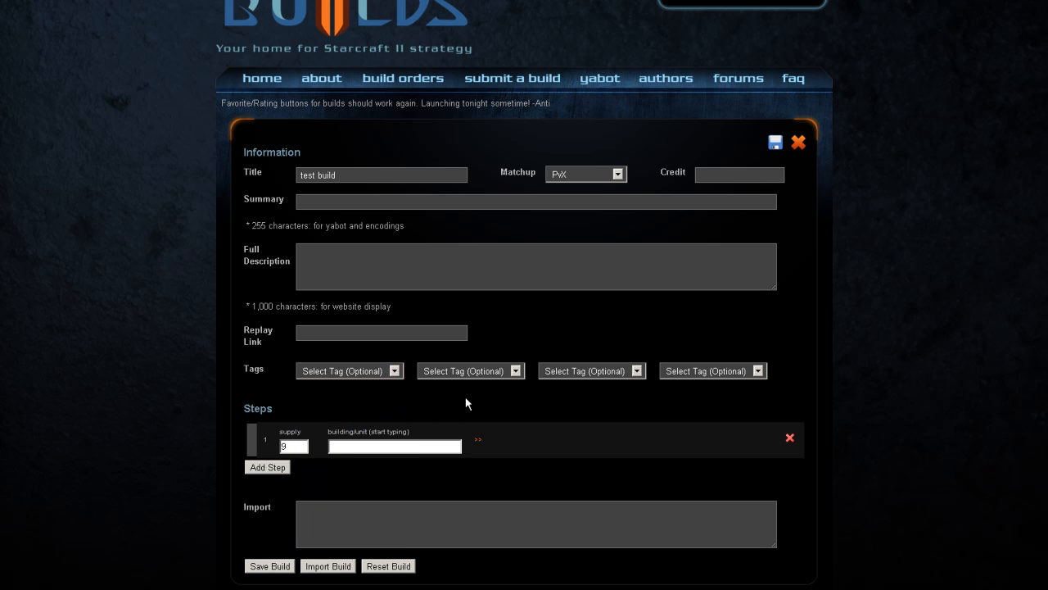
left_click(515, 373)
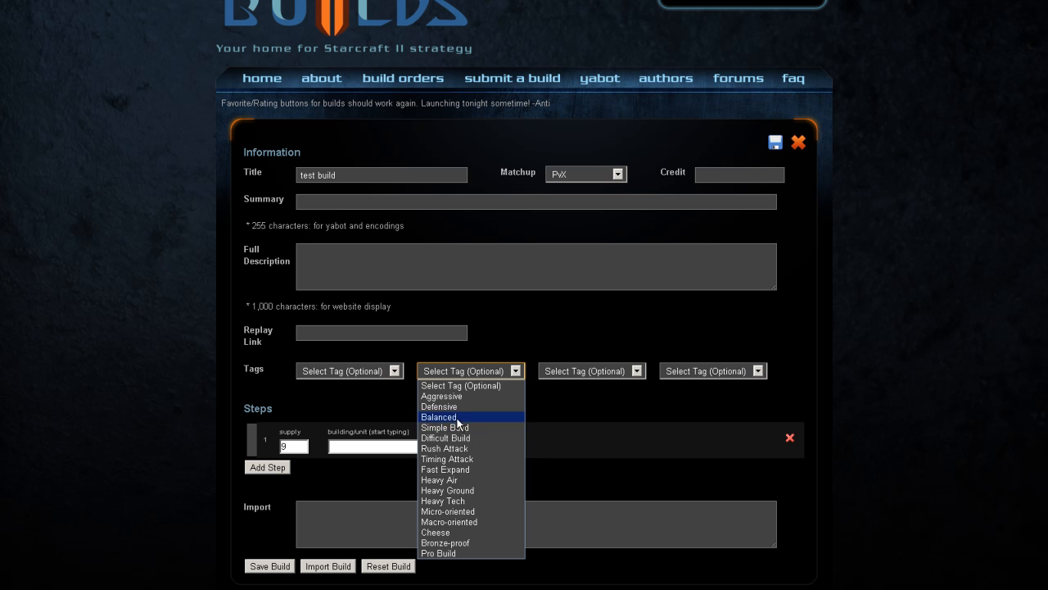
left_click(523, 327)
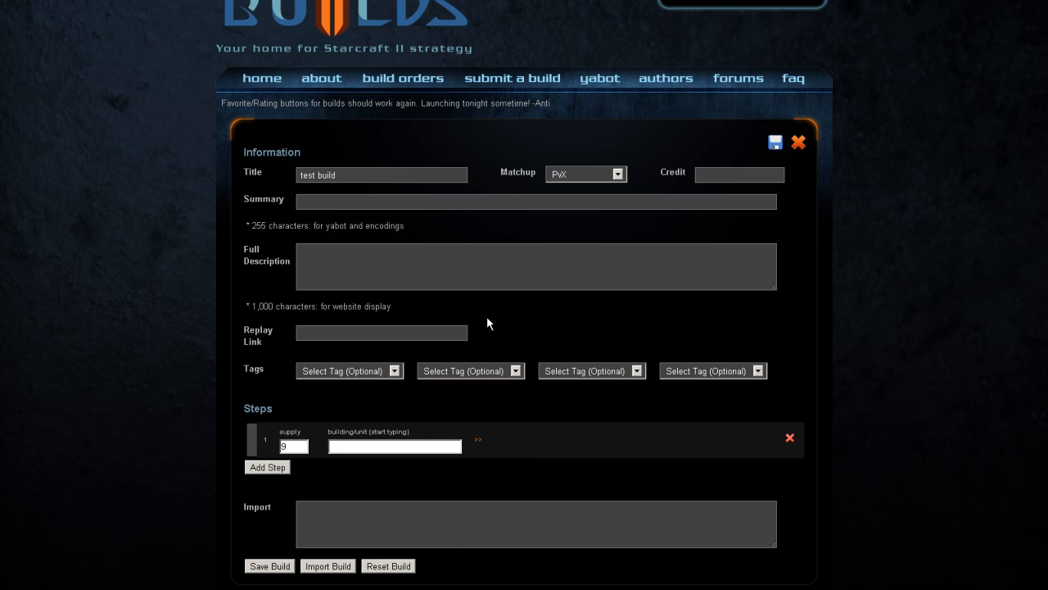
Step: Enter "this is a test build" as the summary and "this is a test description" as the full description
left_click(340, 176)
left_click(438, 202)
type("this is a test build")
key("Tab")
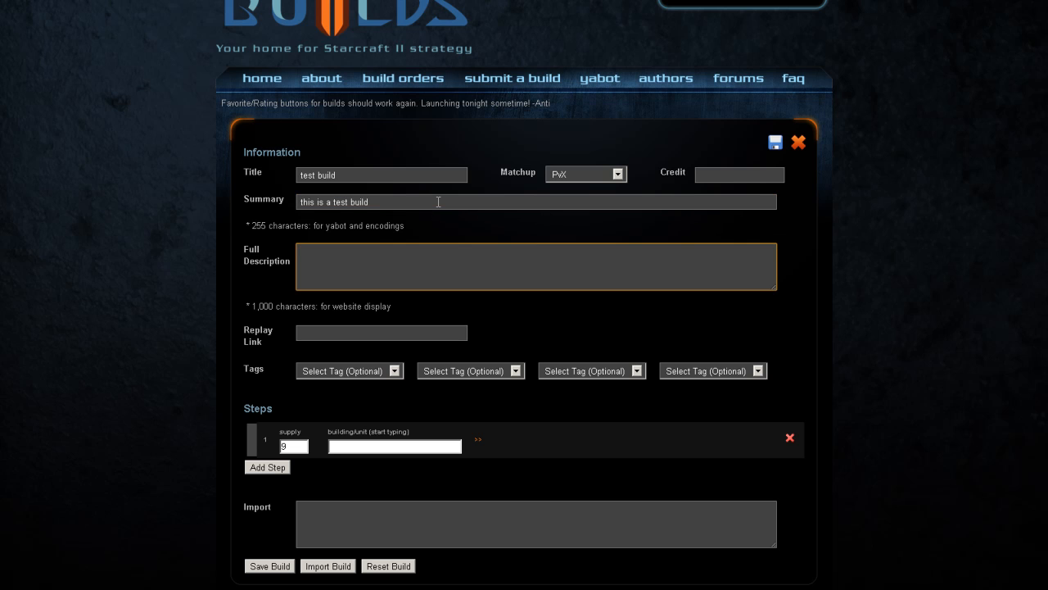
type("this is a test description")
Step: Expand the first build step's extra details, such as quantity, minerals, gas and time, to view them, and collapse them again
left_click(257, 170)
left_click(508, 173)
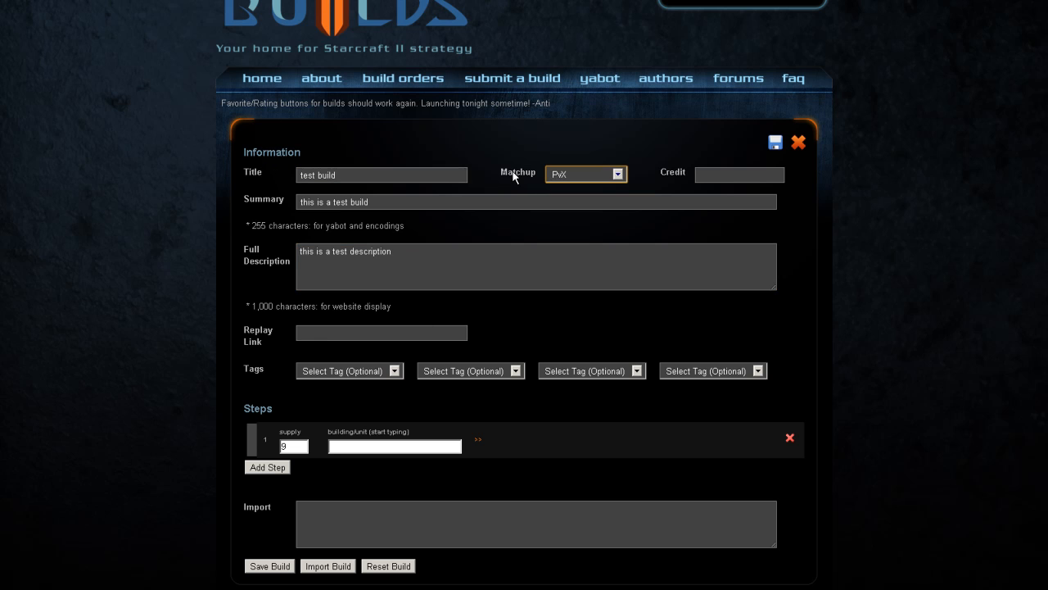
left_click(265, 201)
left_click(183, 243)
left_click(479, 445)
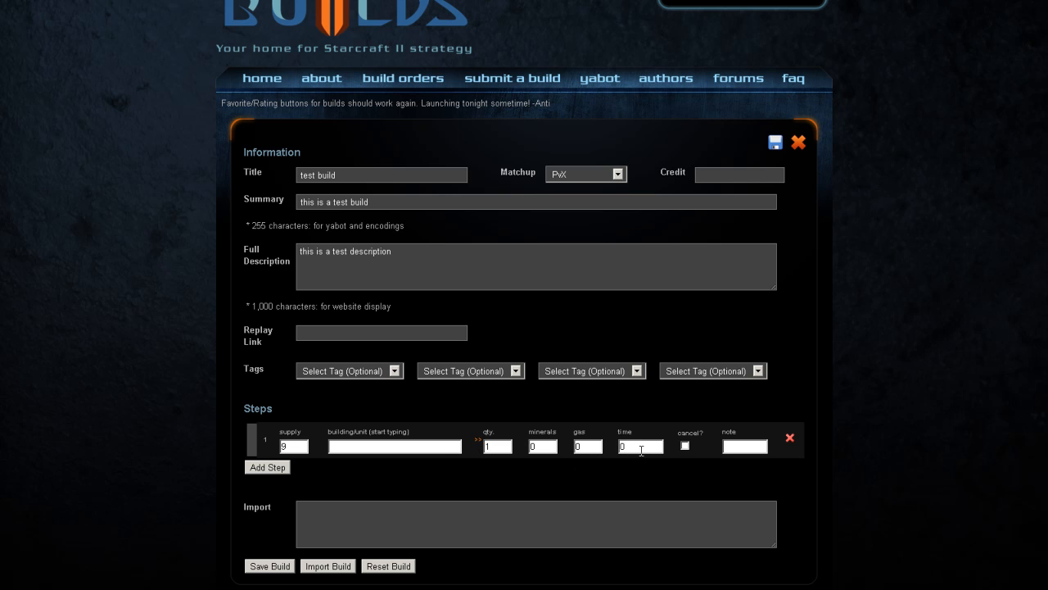
left_click(480, 444)
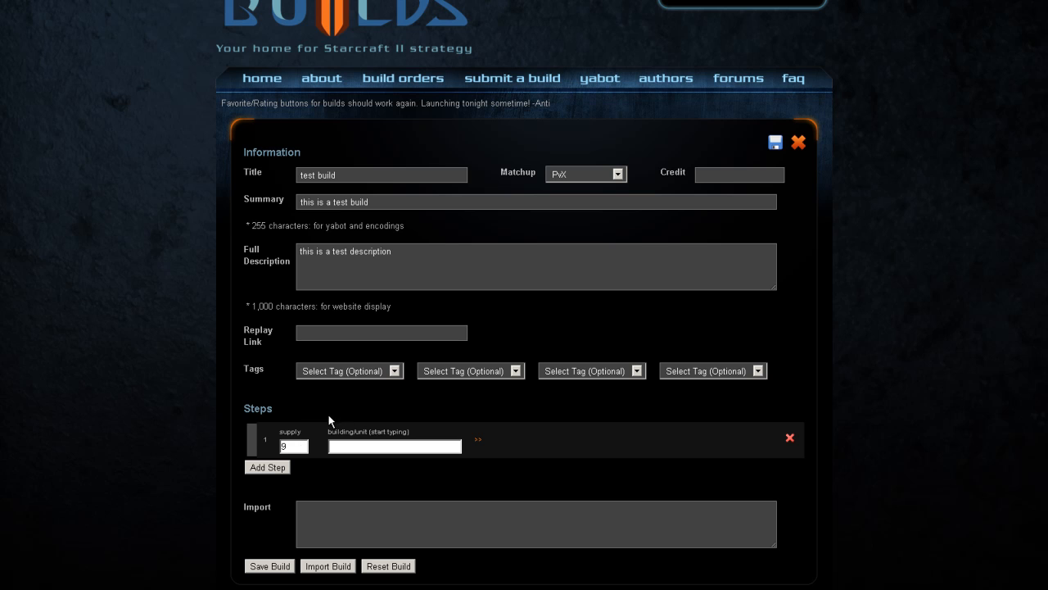
Step: Search for "py" in the first build step's building/unit entry and choose Pylon
double_click(285, 446)
left_click(348, 446)
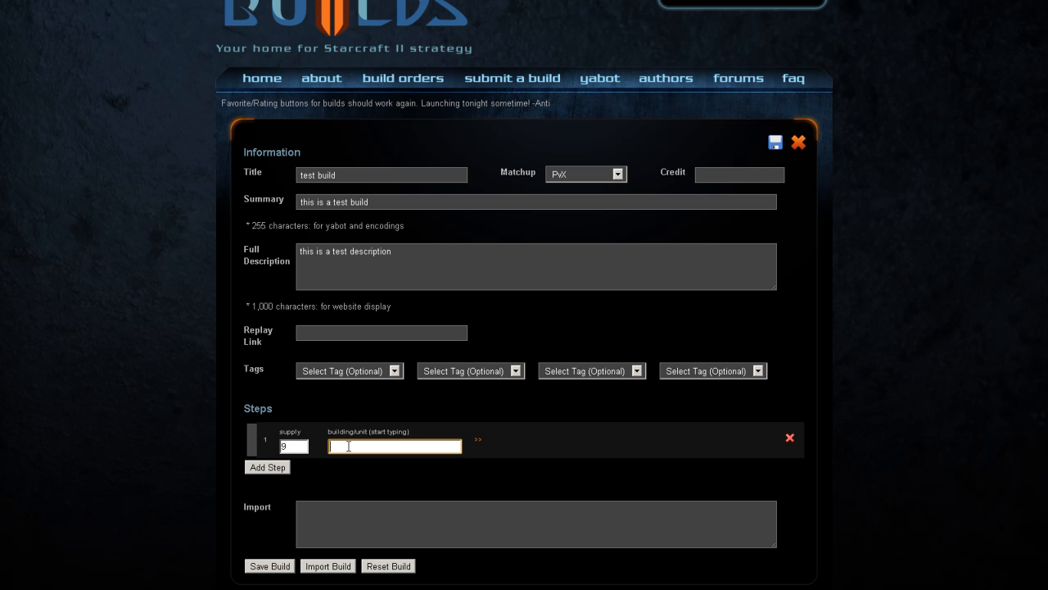
type("py")
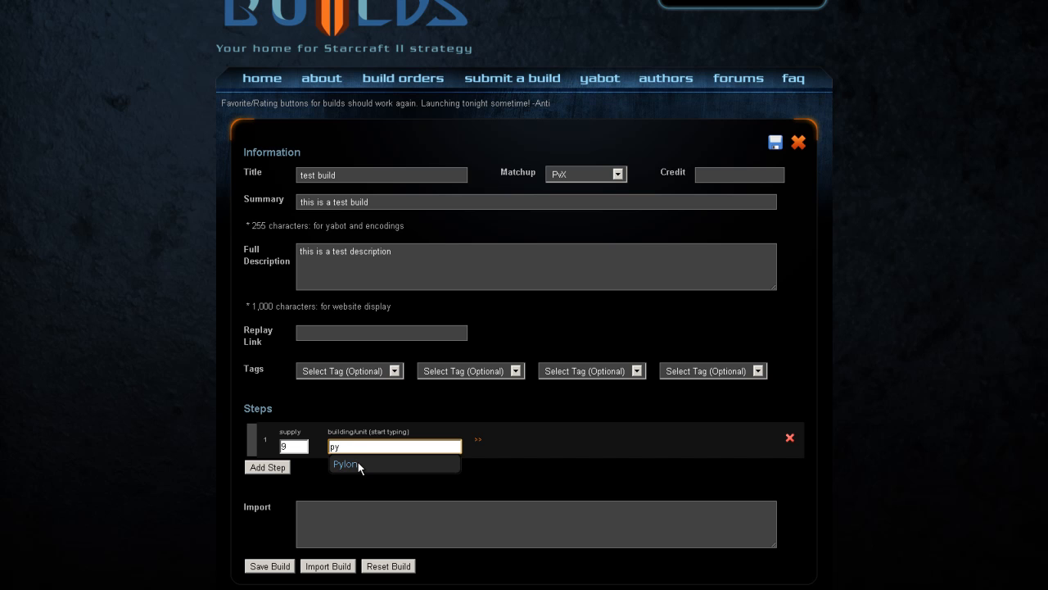
left_click(354, 465)
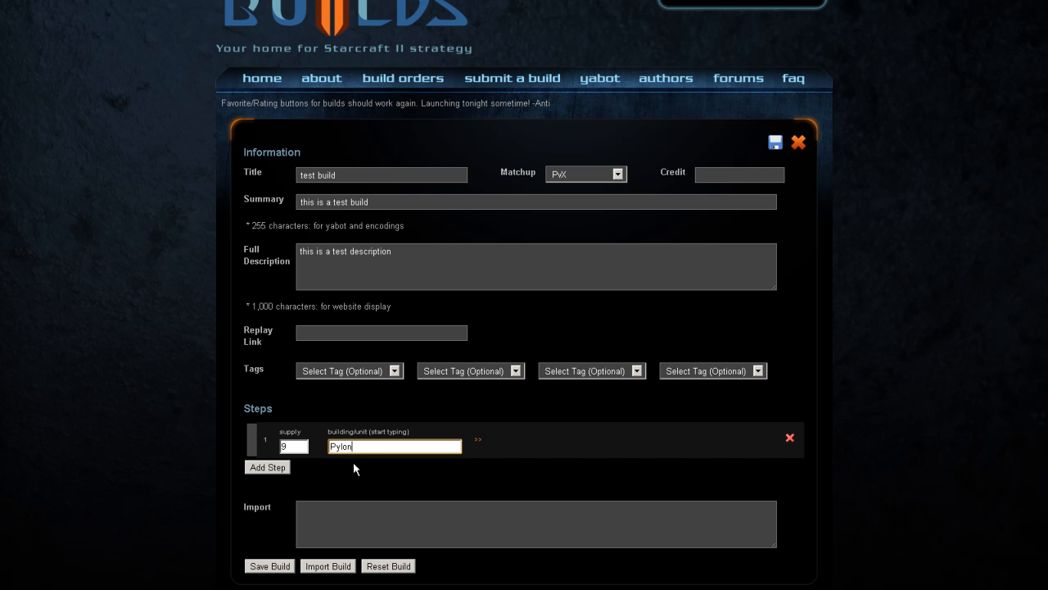
Step: Add a second build step at supply 12 and choose Gateway as its building from a search for "gat"
left_click(268, 467)
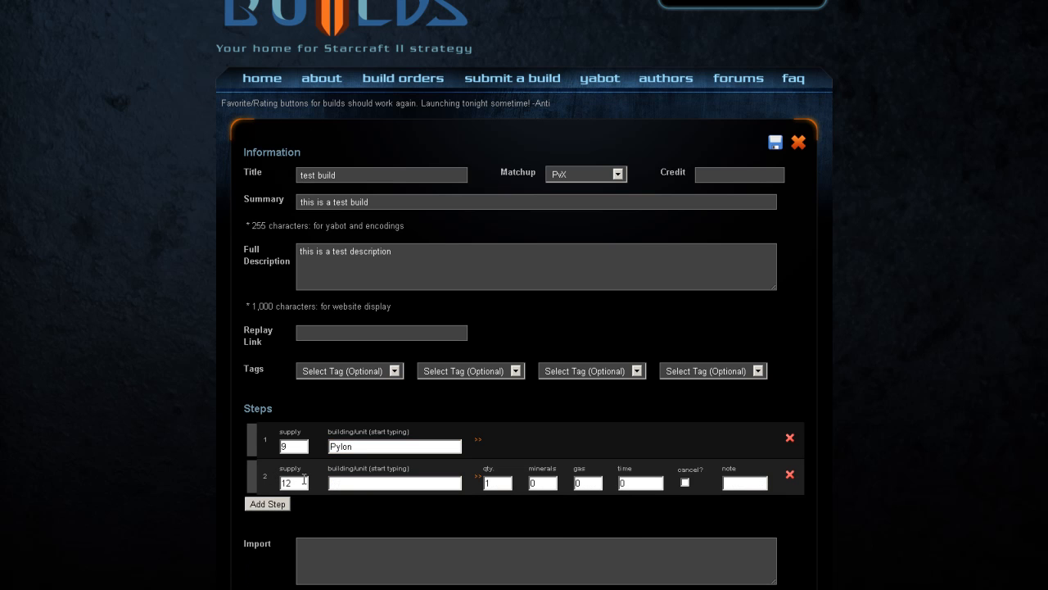
left_click(304, 480)
left_click(353, 482)
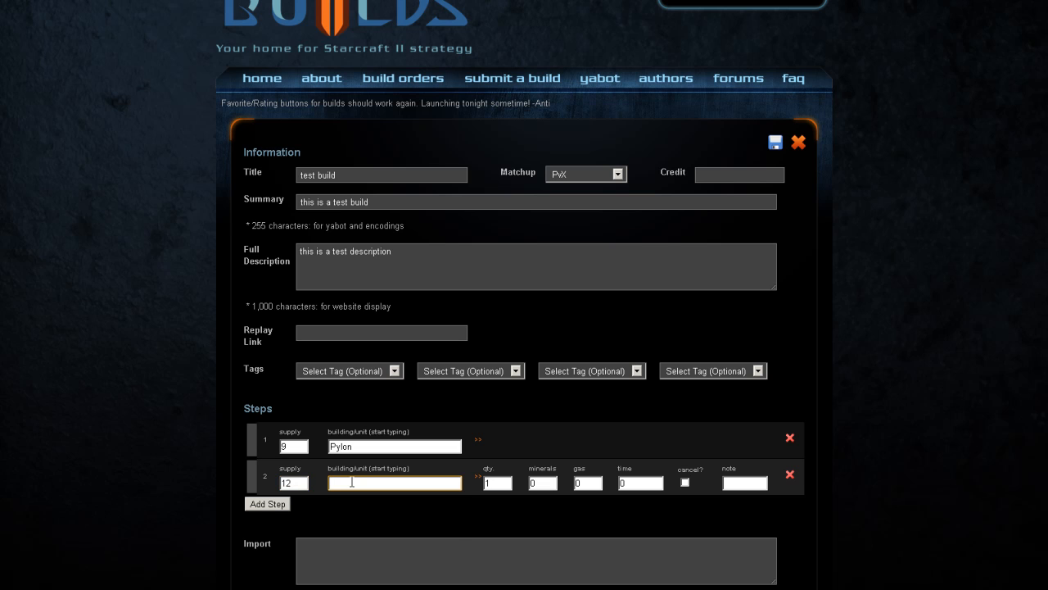
type("gat")
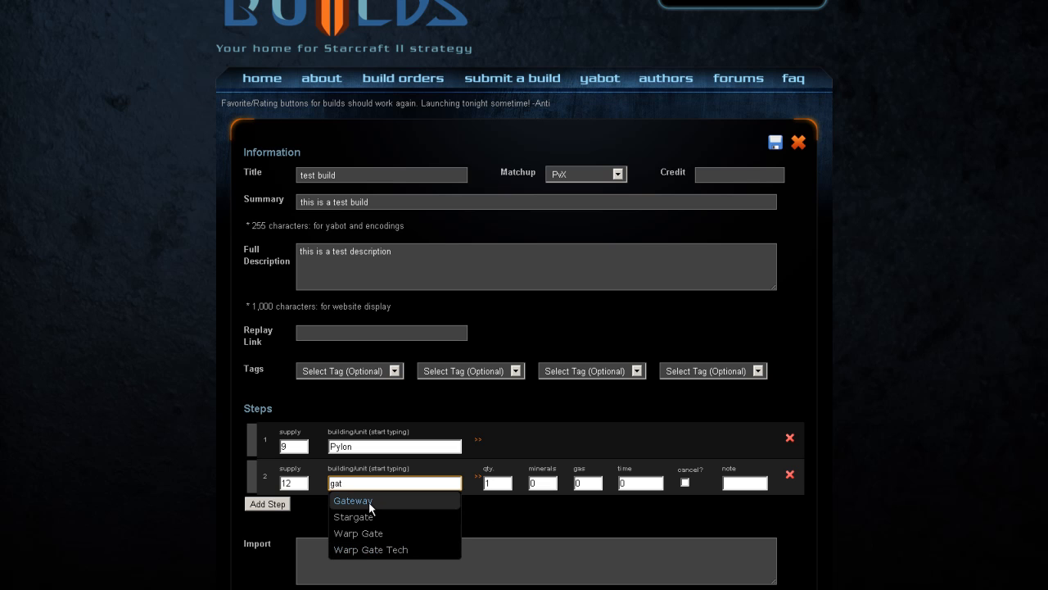
left_click(370, 503)
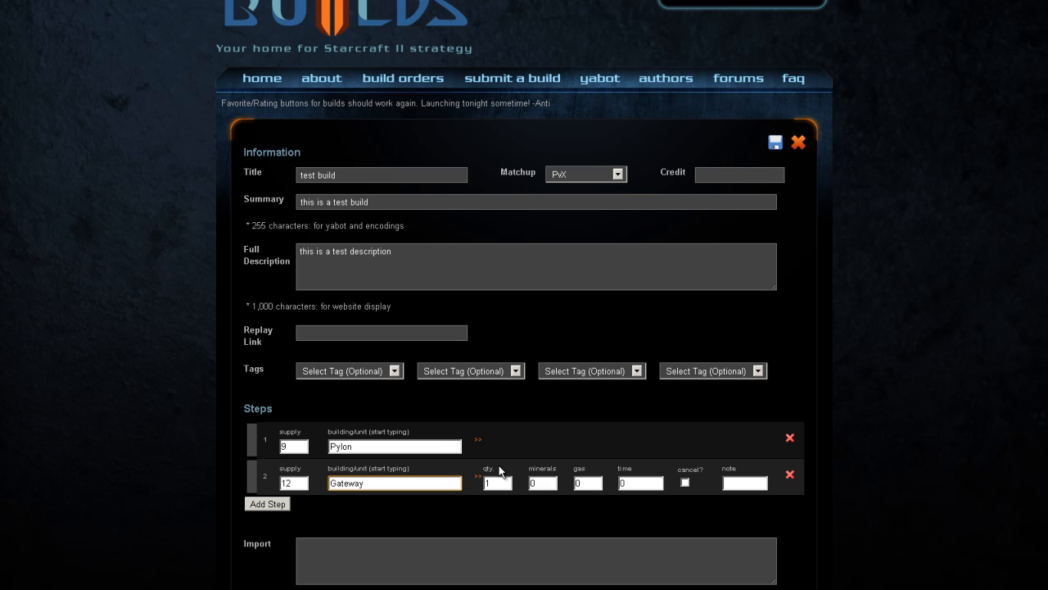
Step: Collapse and reopen the Gateway step's extra details, and set its minerals to 150
left_click(475, 475)
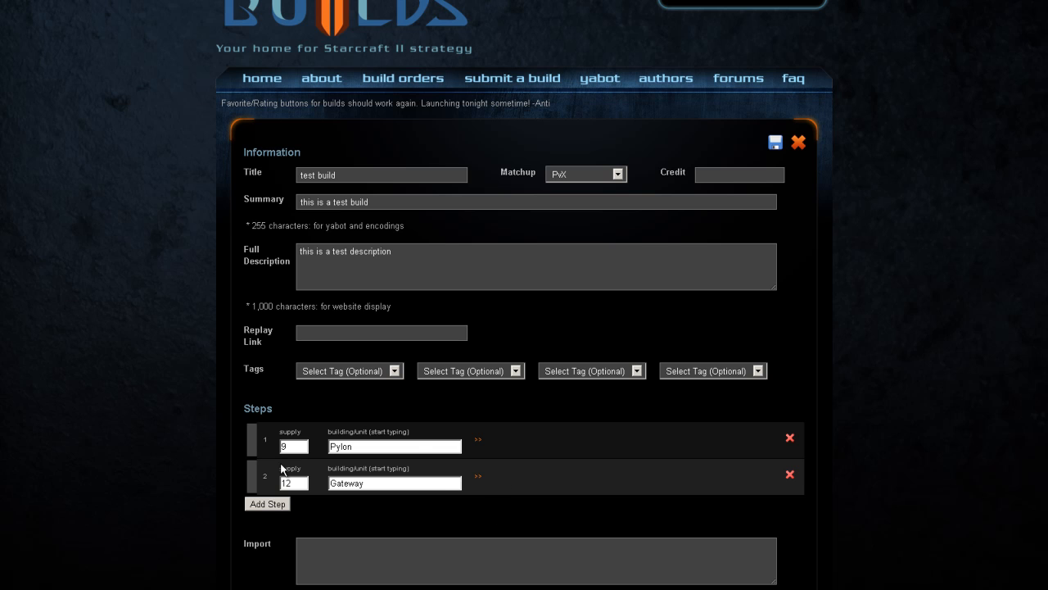
left_click(478, 482)
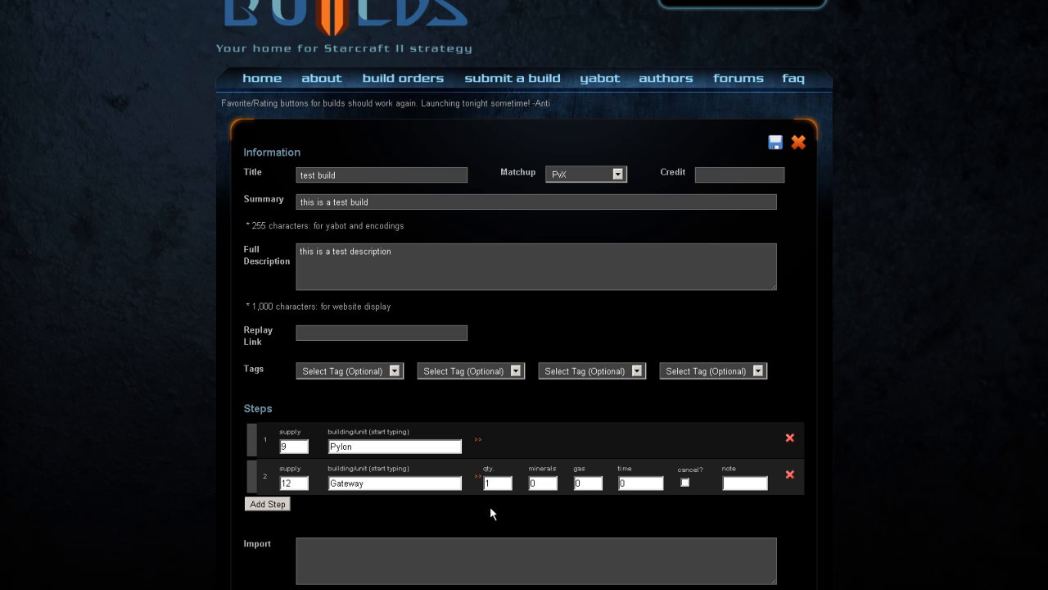
left_click(548, 481)
type("150")
Step: Review the Pylon and Gateway entries and the Gateway step's quantity, minerals, gas, time, cancel and note fields
left_click(347, 444)
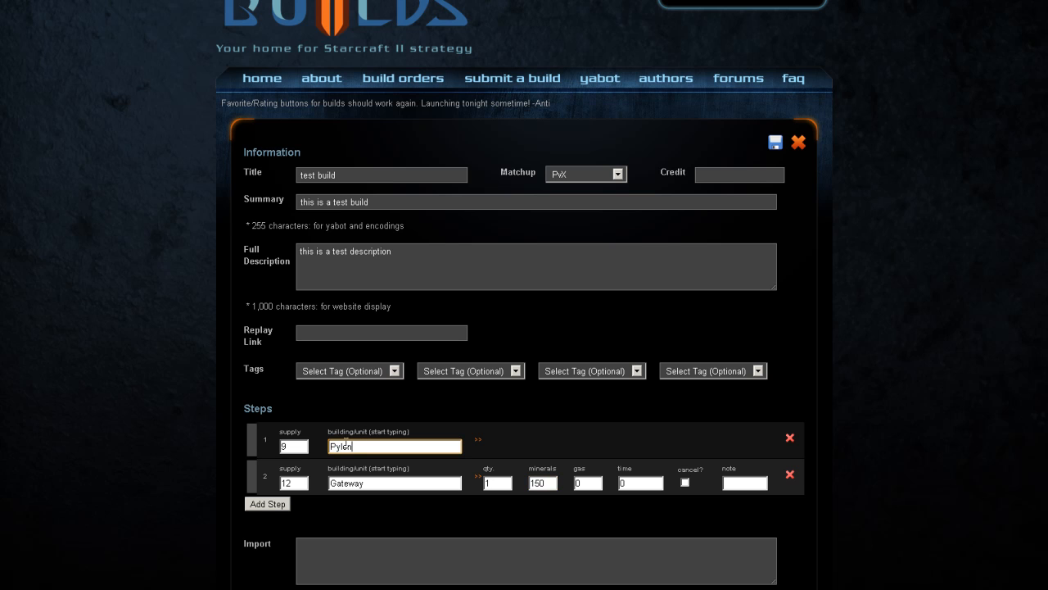
double_click(348, 445)
left_click(377, 483)
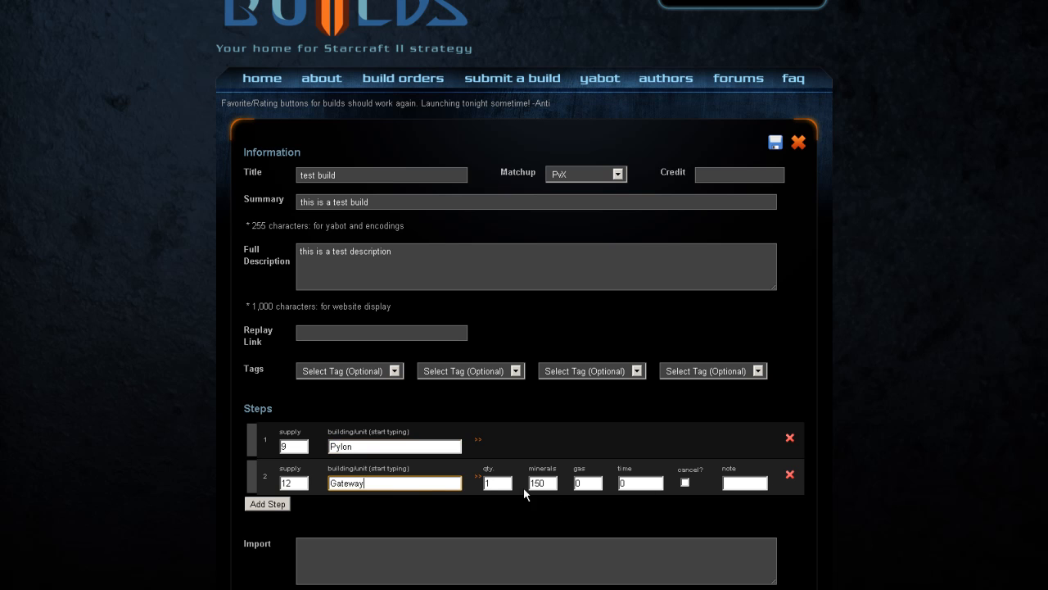
left_click_drag(549, 483, 521, 481)
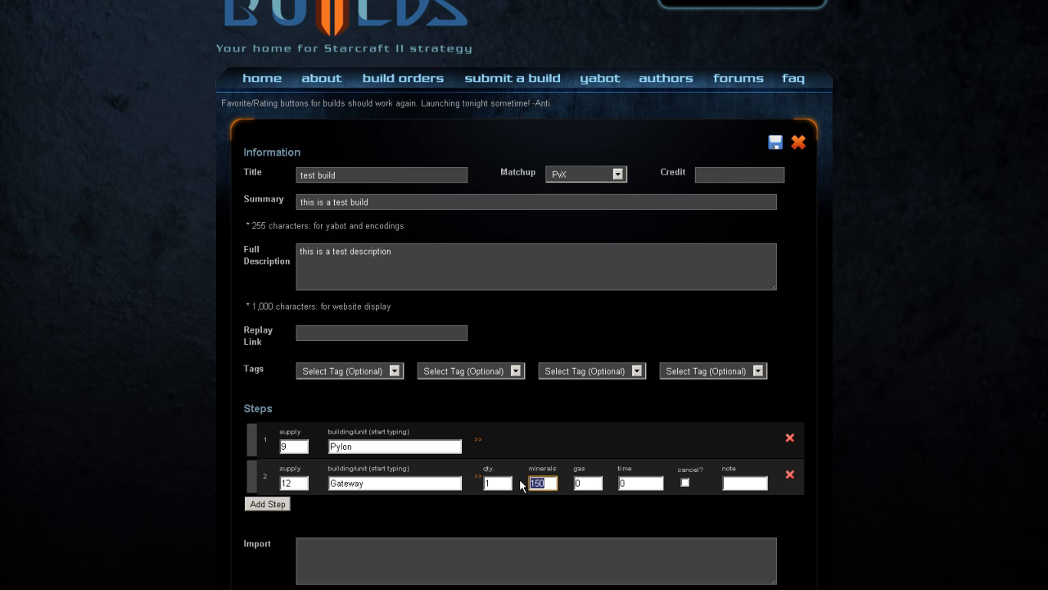
left_click(552, 515)
left_click(578, 483)
left_click(637, 484)
left_click(705, 484)
left_click(739, 483)
left_click(498, 484)
left_click(554, 483)
left_click(590, 480)
left_click(632, 481)
left_click(728, 482)
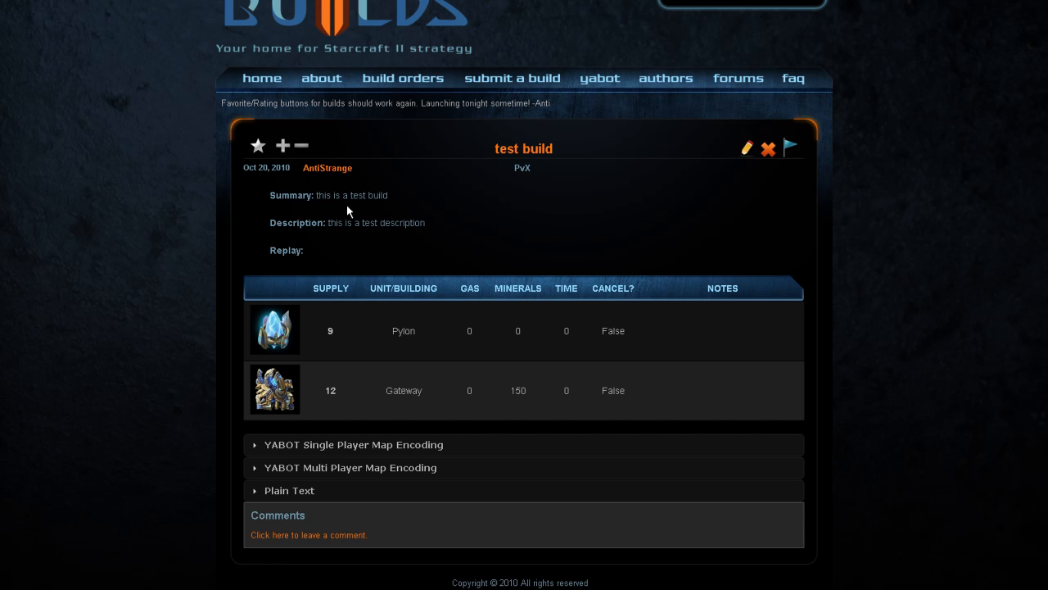
Step: Examine the replay line and the Pylon row's details on the test build's page
left_click_drag(281, 250, 388, 247)
left_click(472, 232)
left_click_drag(355, 333, 640, 342)
left_click(666, 331)
Step: Expand the YABOT Single Player Map Encoding, highlight the whole encoding string, and collapse the section again
left_click(258, 449)
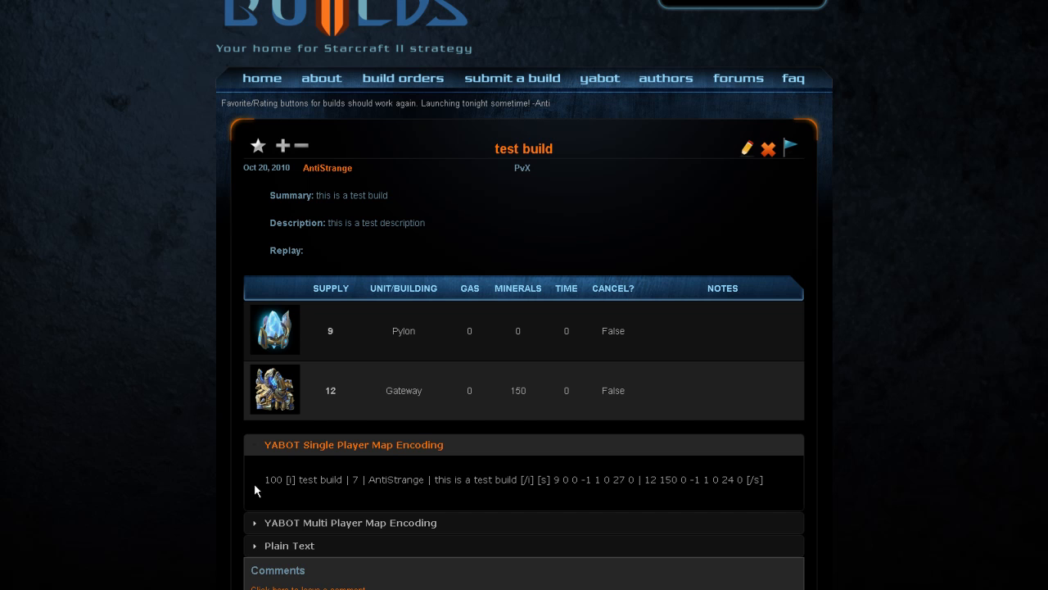
left_click_drag(264, 483, 779, 488)
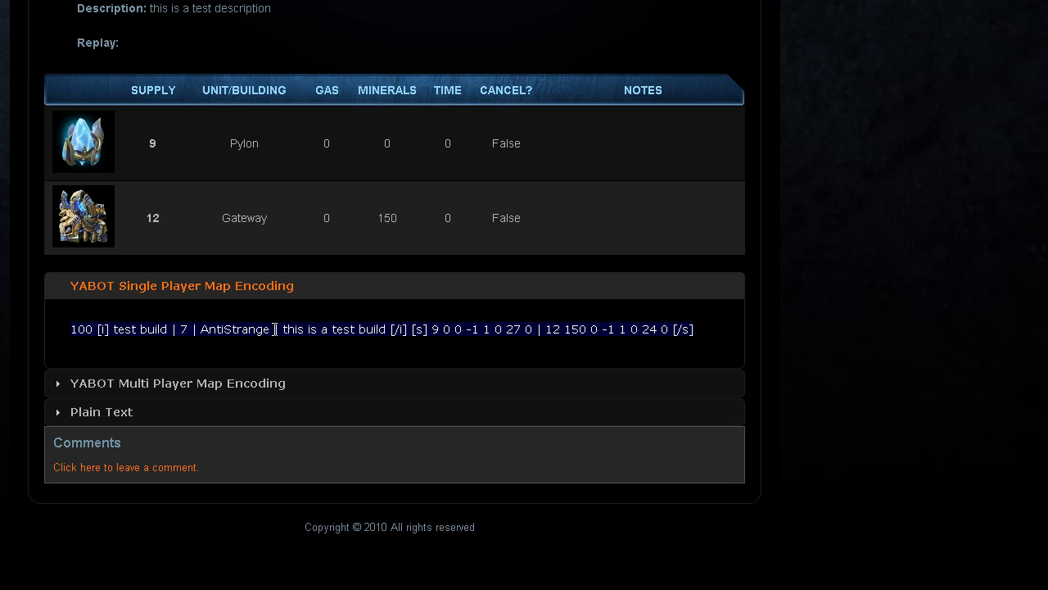
left_click(110, 292)
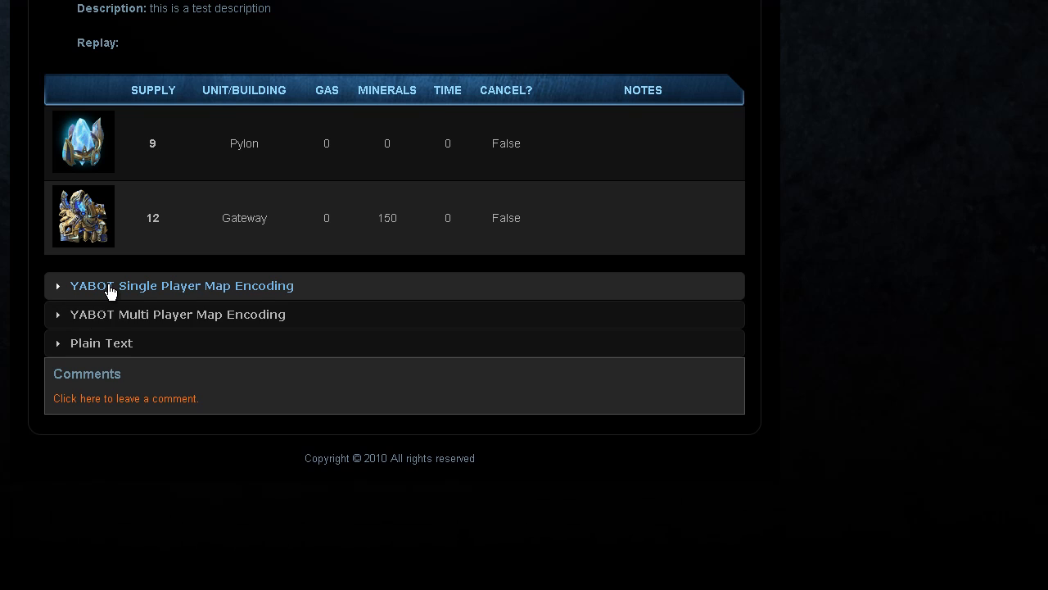
Step: Expand the Plain Text version of the build, highlight its contents, and collapse the section again
left_click(62, 348)
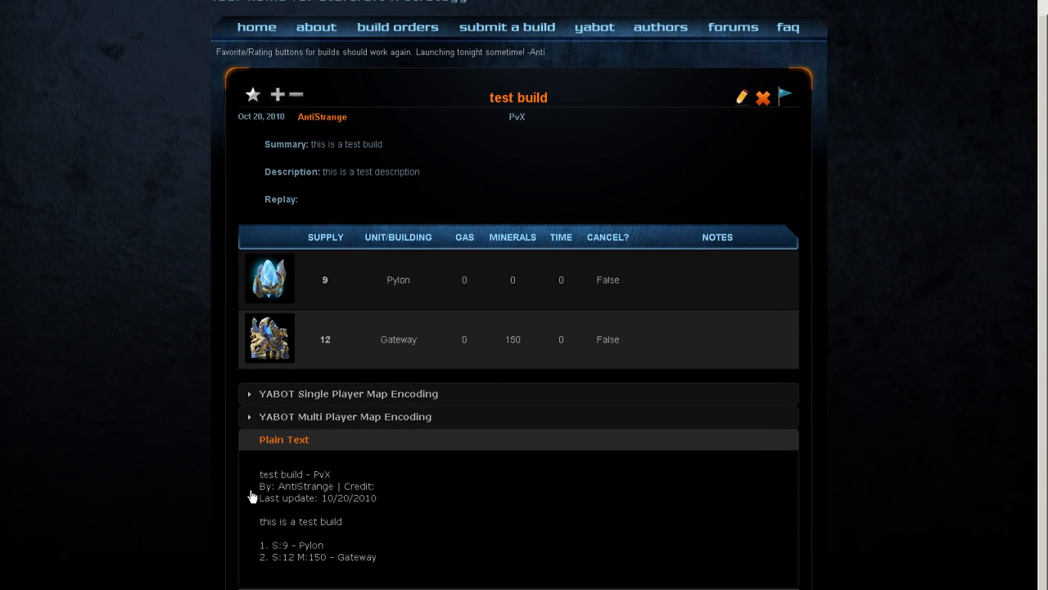
left_click_drag(374, 557, 239, 477)
left_click(239, 477)
left_click(270, 444)
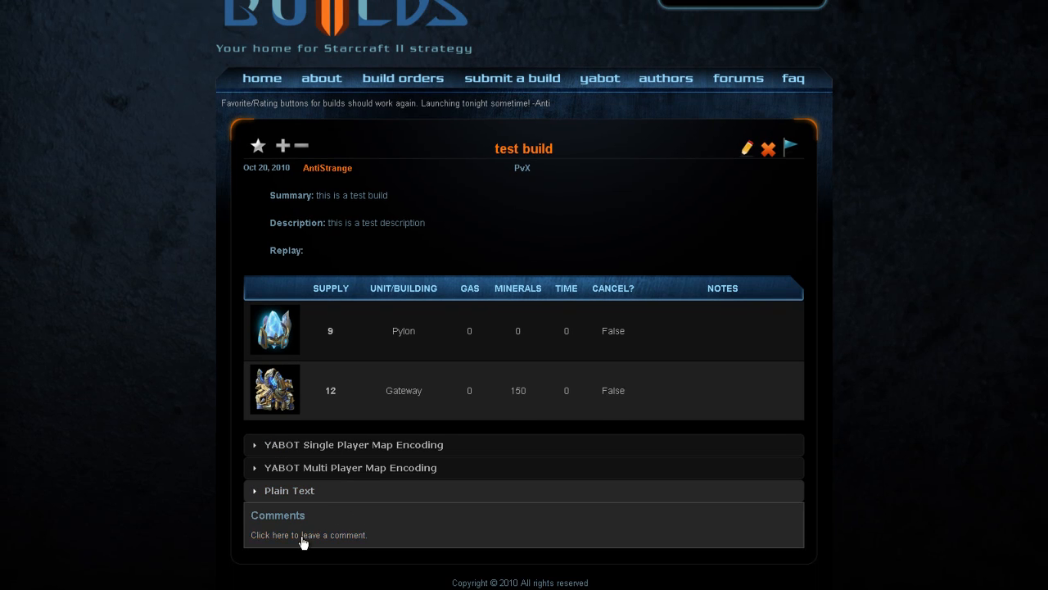